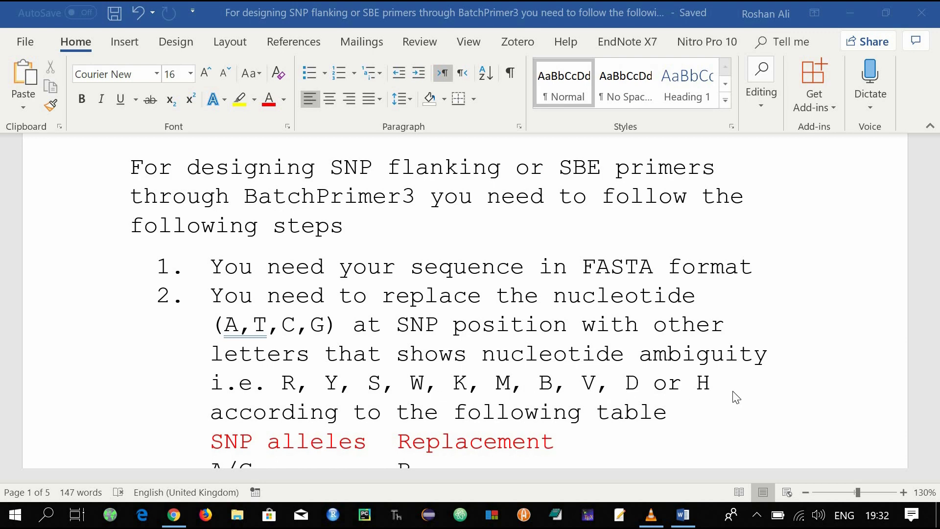
Read the SNP primer design instructions and the SNP alleles replacement table down to the example sequences
scroll(708, 379, down, 2)
scroll(695, 365, down, 3)
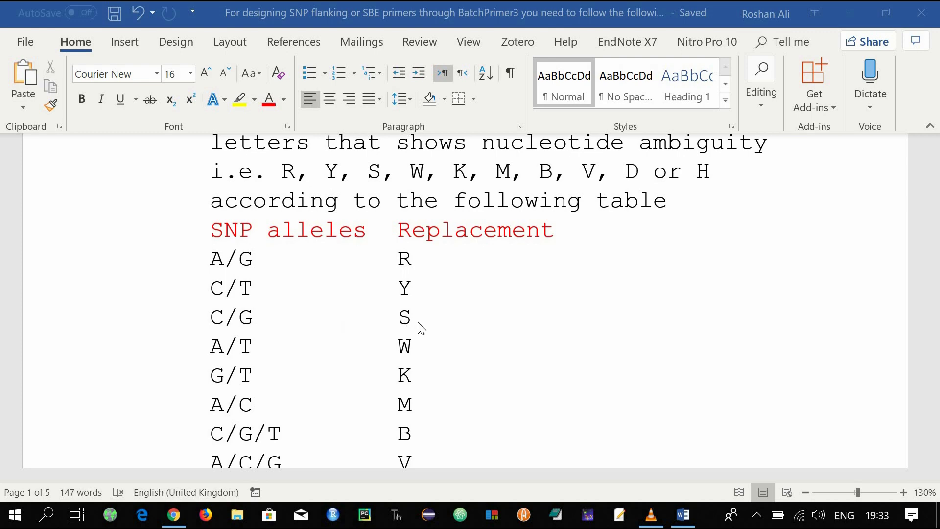
scroll(420, 328, down, 1)
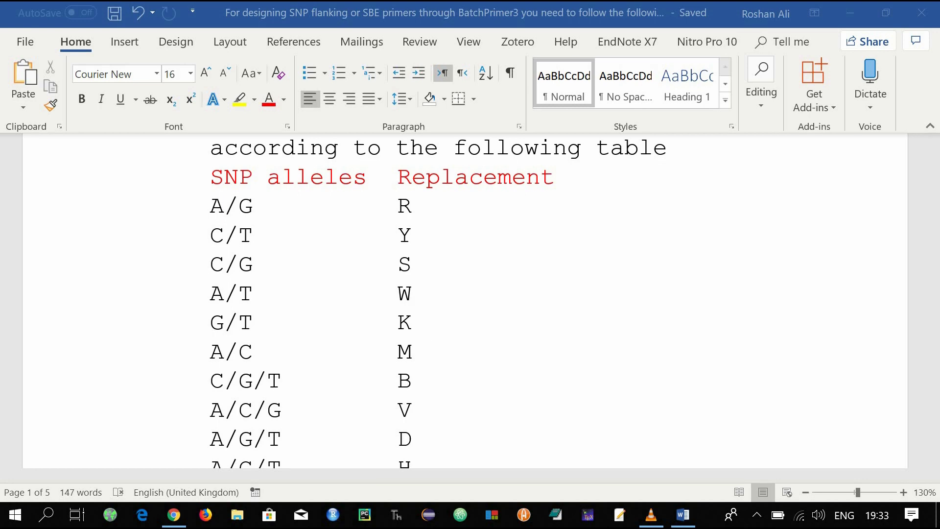
scroll(259, 325, down, 1)
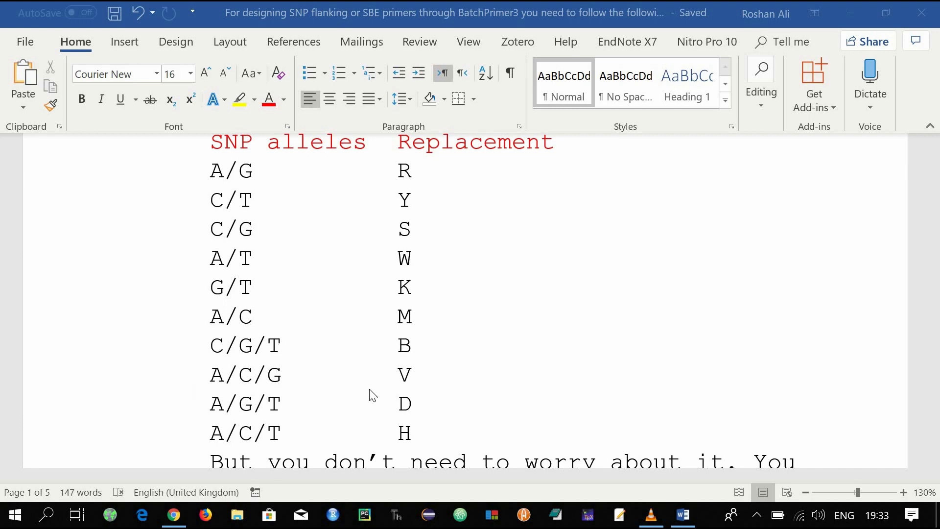
scroll(421, 383, down, 1)
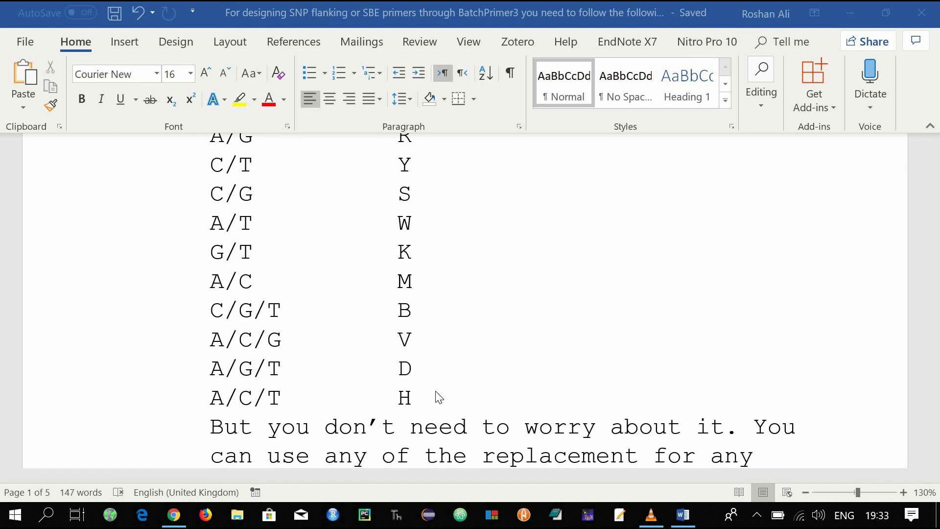
scroll(438, 398, down, 4)
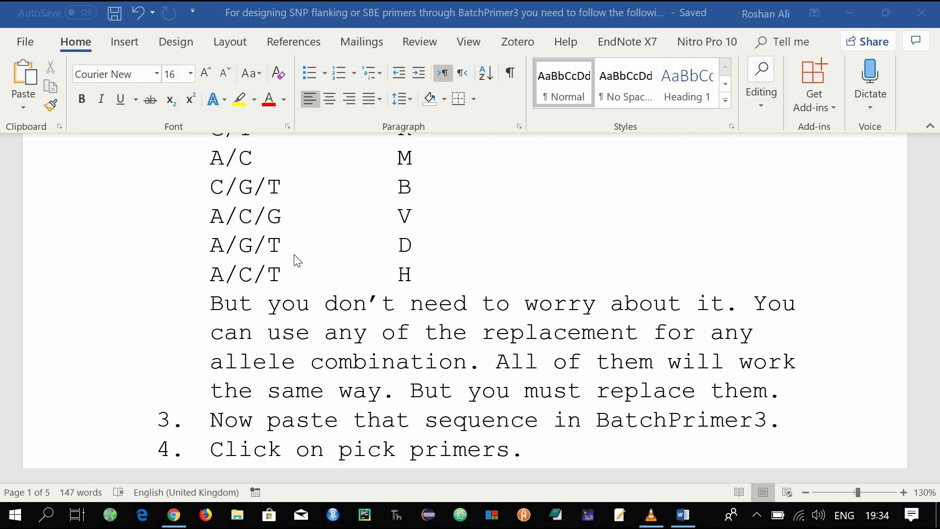
scroll(399, 255, up, 3)
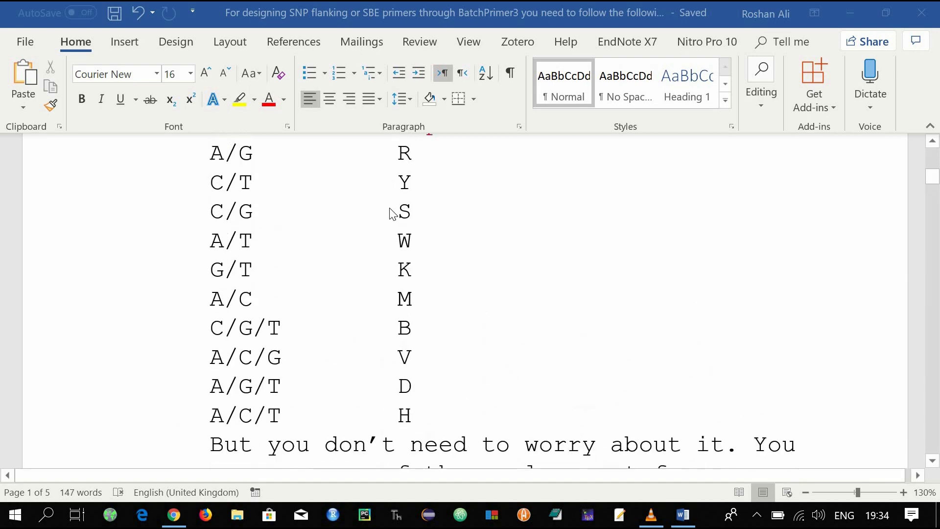
scroll(414, 398, down, 2)
scroll(415, 395, down, 2)
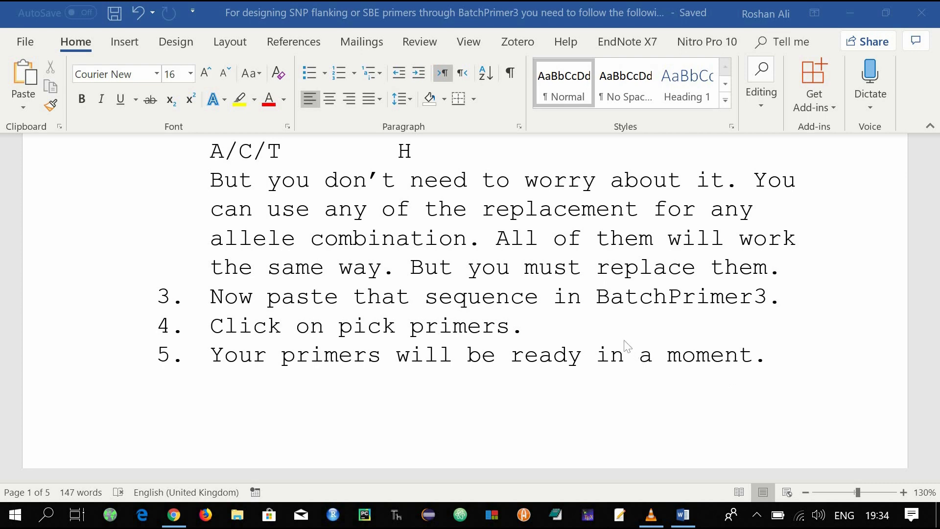
scroll(489, 286, down, 1)
scroll(491, 287, down, 15)
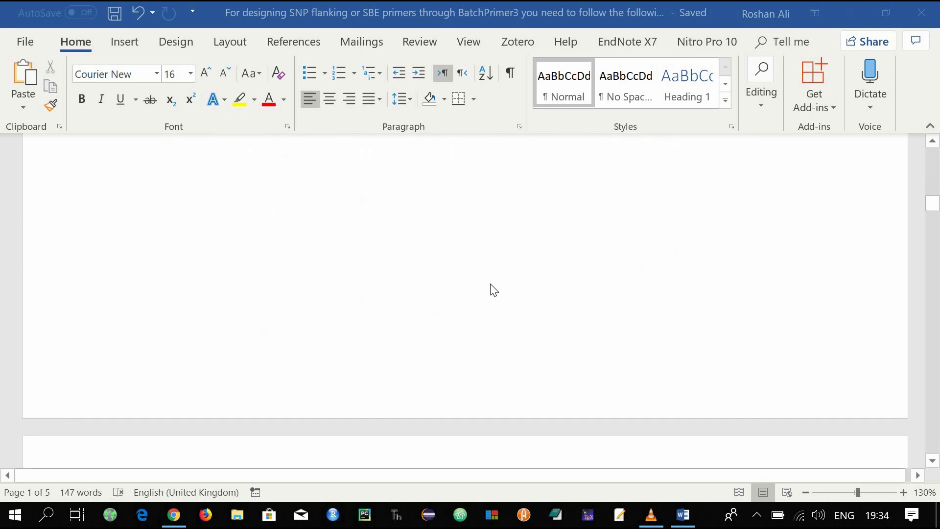
scroll(322, 219, down, 3)
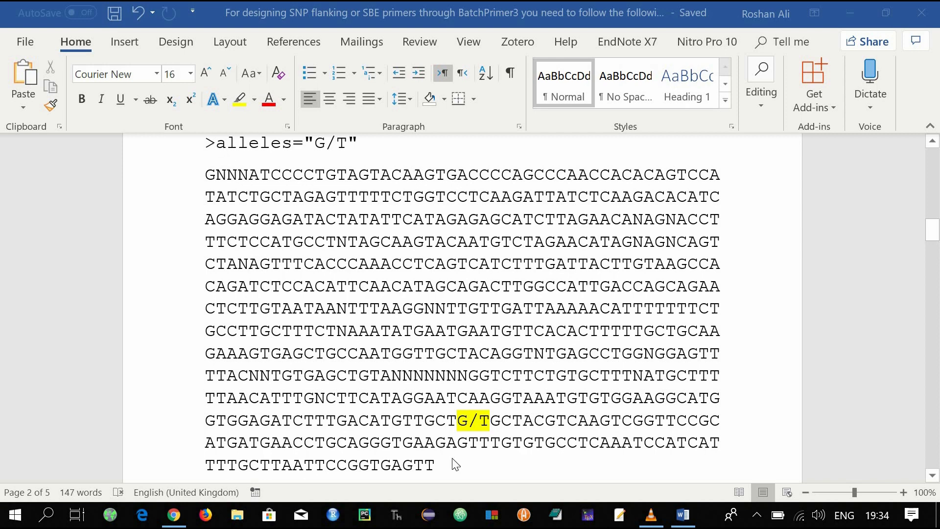
Replace the highlighted G/T at the SNP position in the first sequence with its ambiguity code K from the replacement table
click(461, 422)
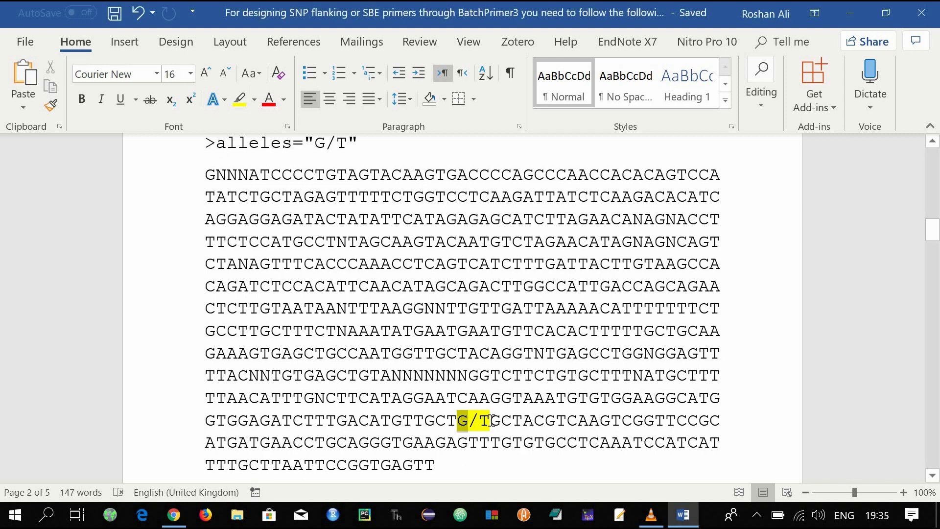
triple_click(462, 422)
triple_click(483, 424)
click(485, 425)
scroll(494, 324, up, 10)
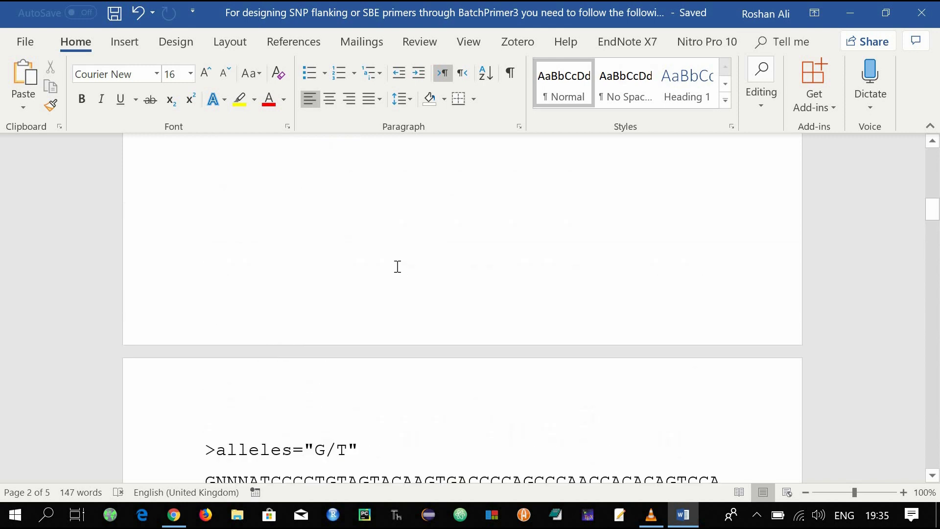
scroll(381, 253, up, 3)
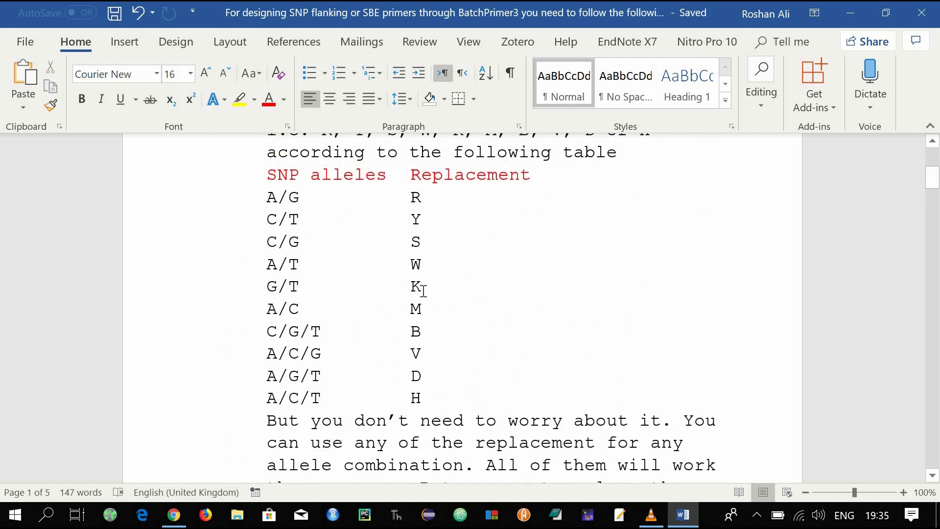
scroll(424, 290, down, 10)
scroll(442, 315, down, 8)
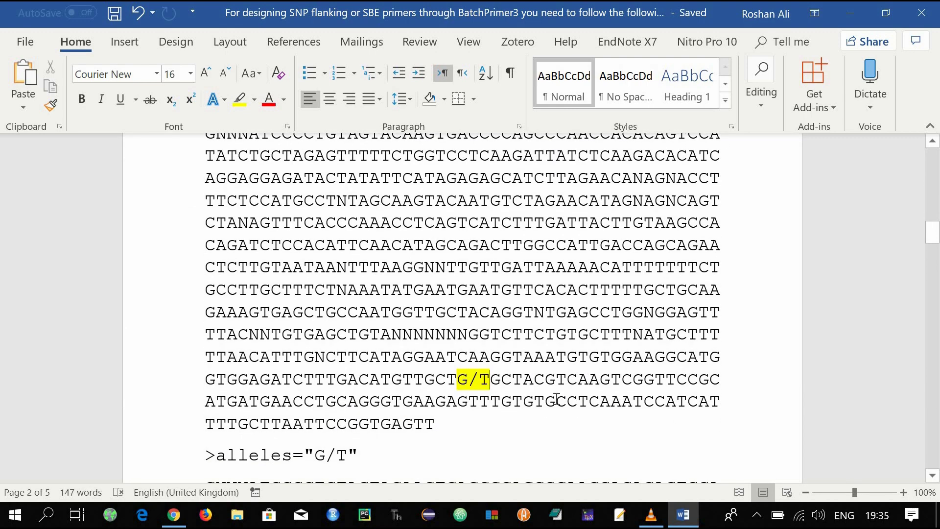
key(ctrl+z)
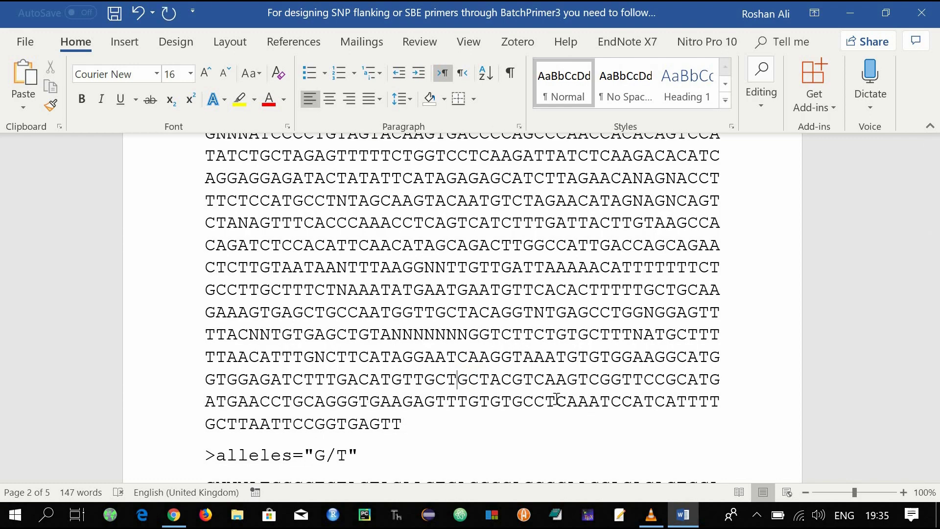
text(K)
Copy the edited FASTA sequence together with its >alleles="G/T" header line
scroll(463, 314, up, 1)
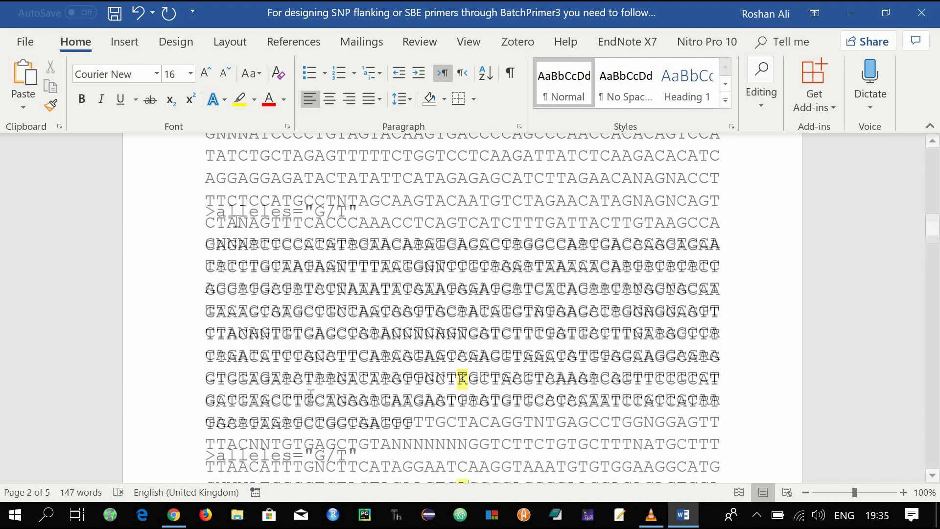
drag(207, 155, 370, 379)
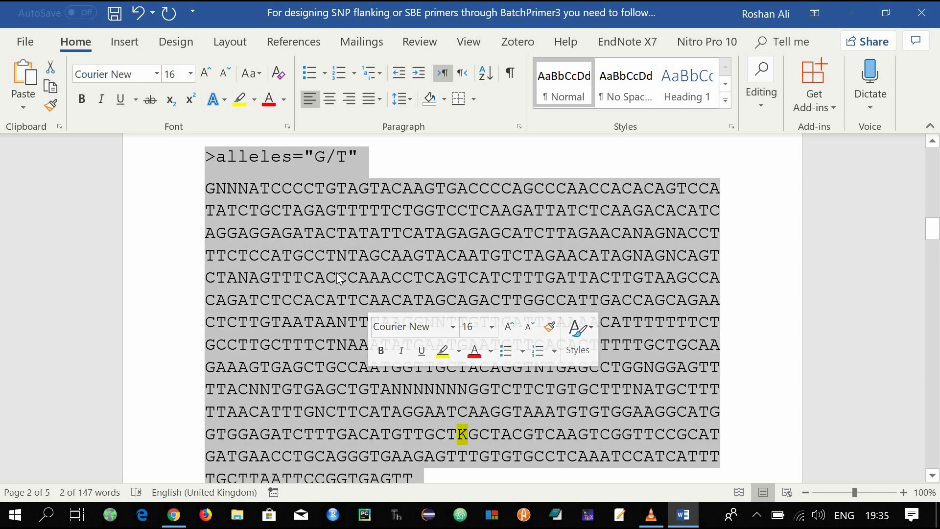
right_click(336, 273)
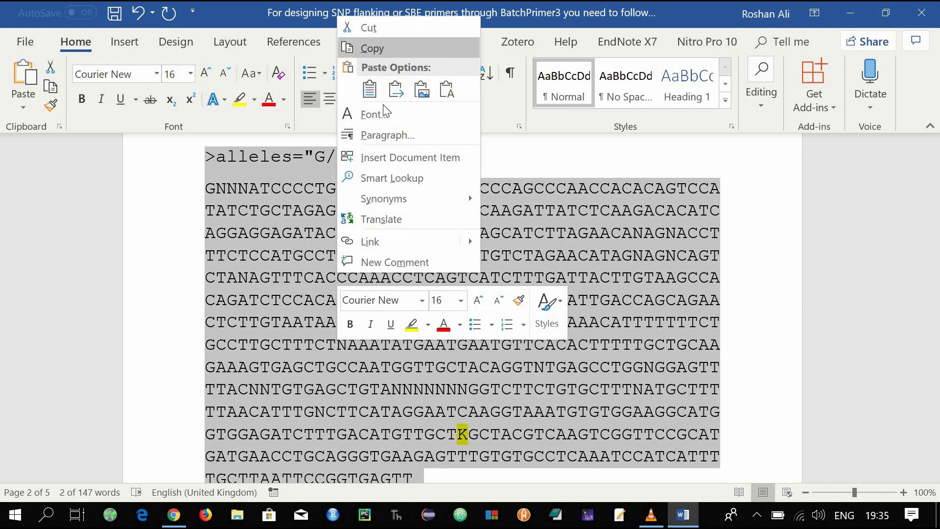
click(381, 51)
Switch to the BatchPrimer3 page in Chrome and set the primer type to SNP (allele) flanking primers
key(alt+Tab)
scroll(472, 268, down, 2)
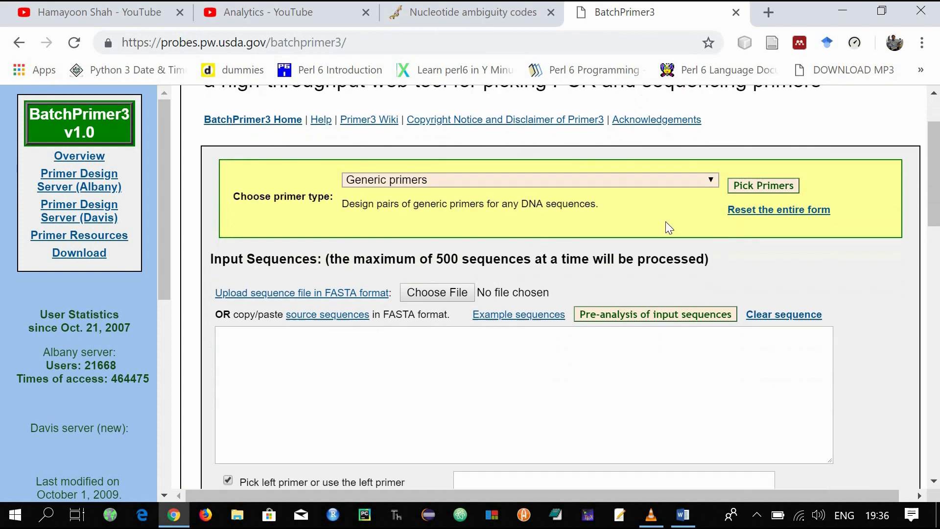
click(714, 176)
key(Escape)
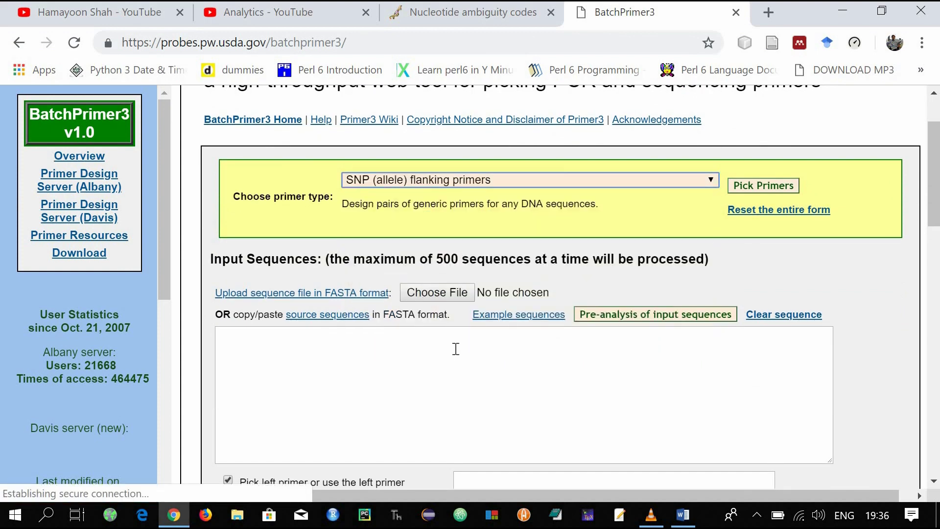
Paste the copied FASTA sequence as the input sequence and pick SNP flanking primers for it
scroll(323, 269, down, 4)
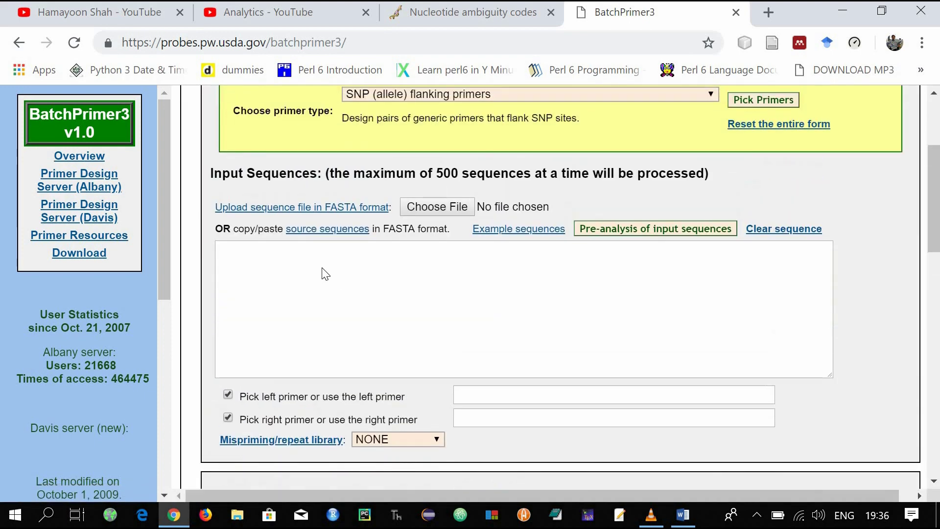
right_click(323, 272)
click(376, 353)
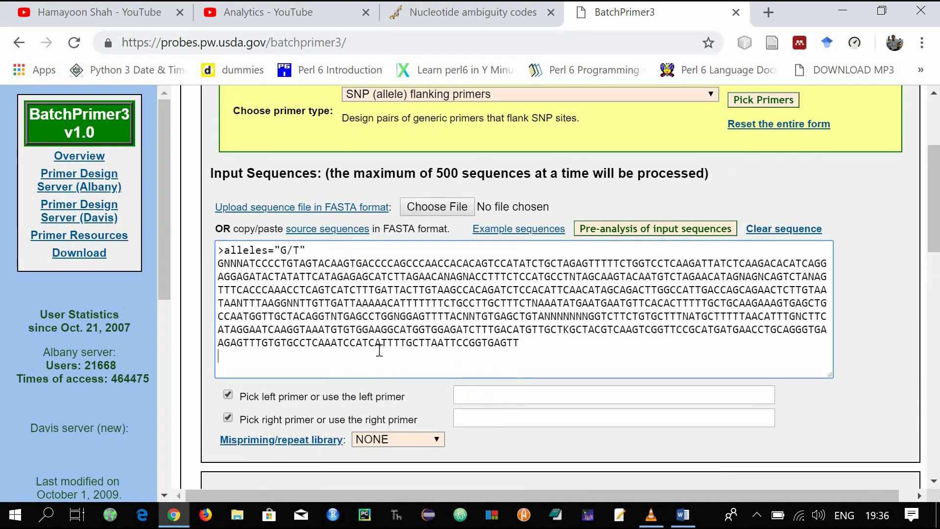
scroll(775, 155, up, 1)
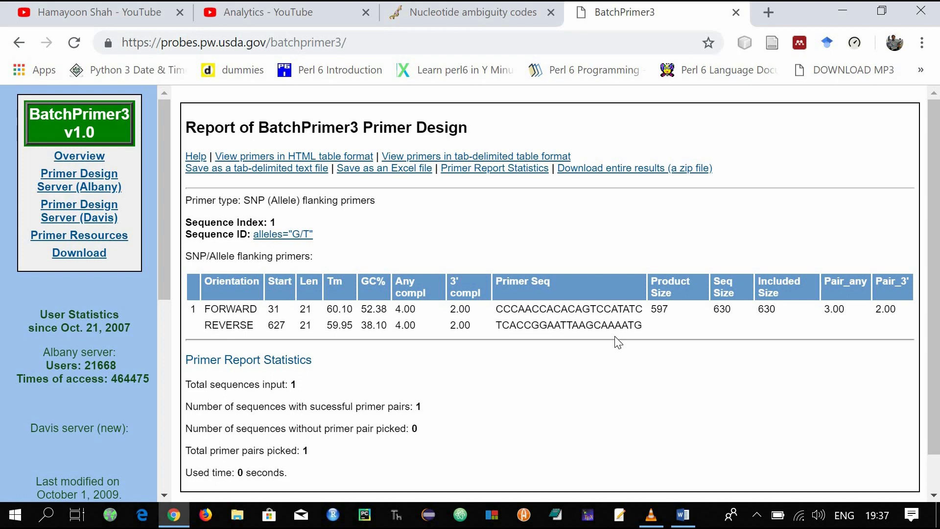
Return from the report to the input form and change the primer type to Single base extension (SBE) primers
key(alt+Left)
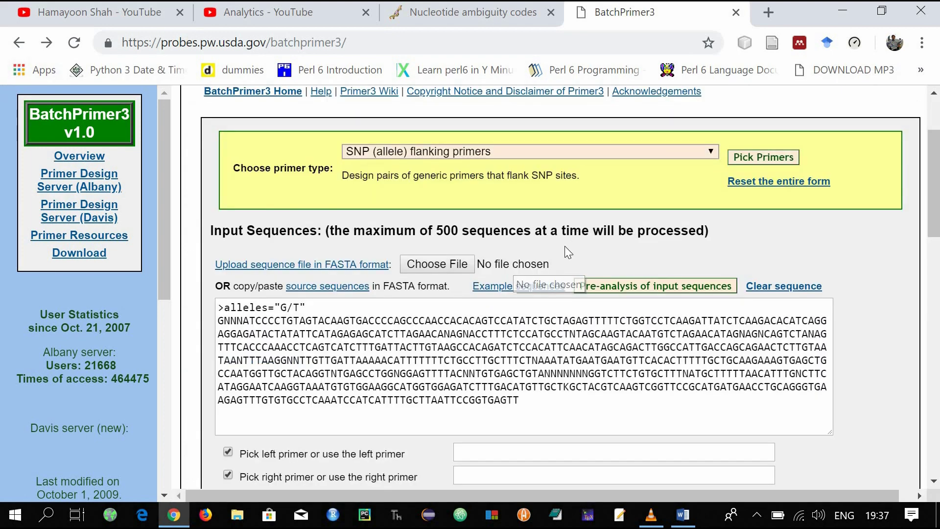
click(710, 148)
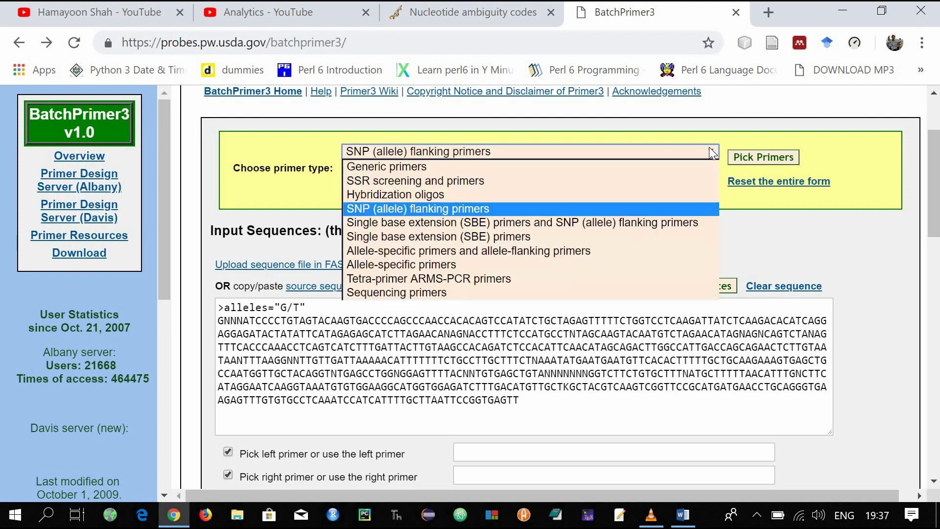
click(462, 237)
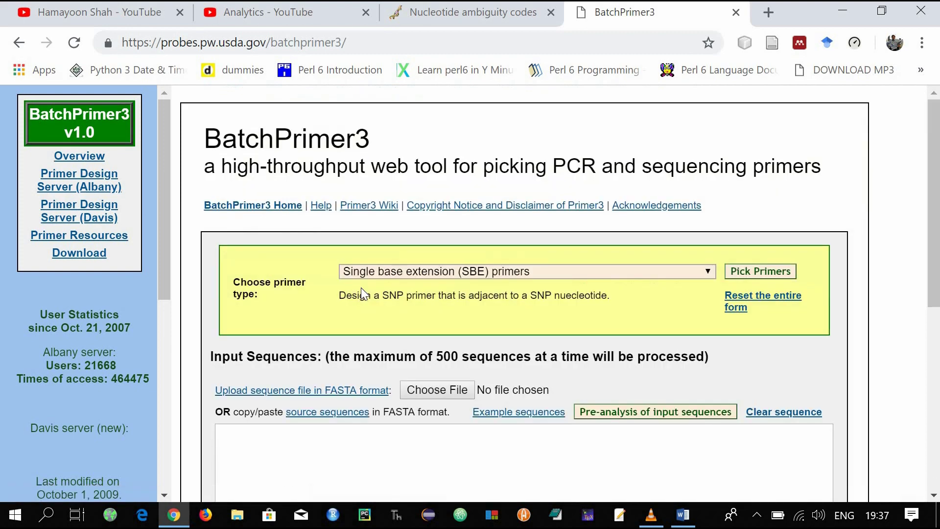
Paste the FASTA sequence into the emptied input field, pick SBE primers, and highlight the SBE primers heading in the report
scroll(361, 287, down, 3)
right_click(326, 312)
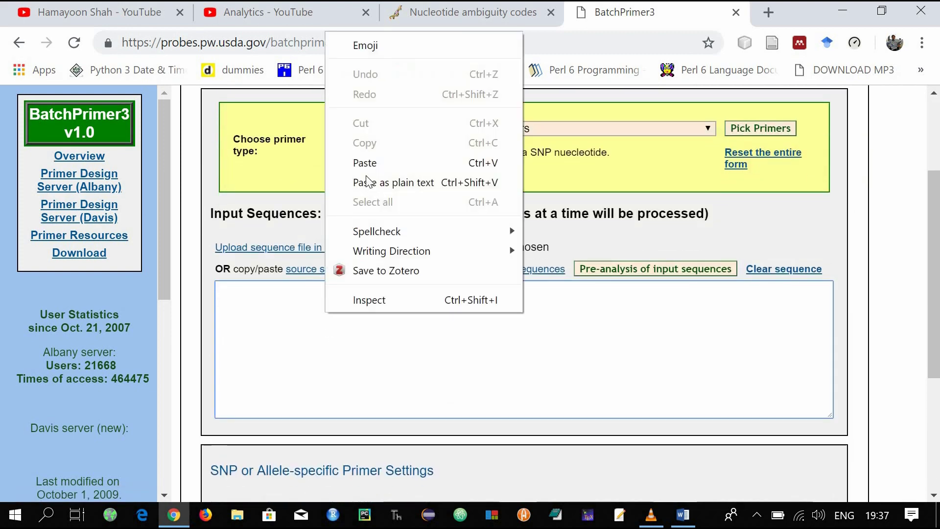
click(368, 163)
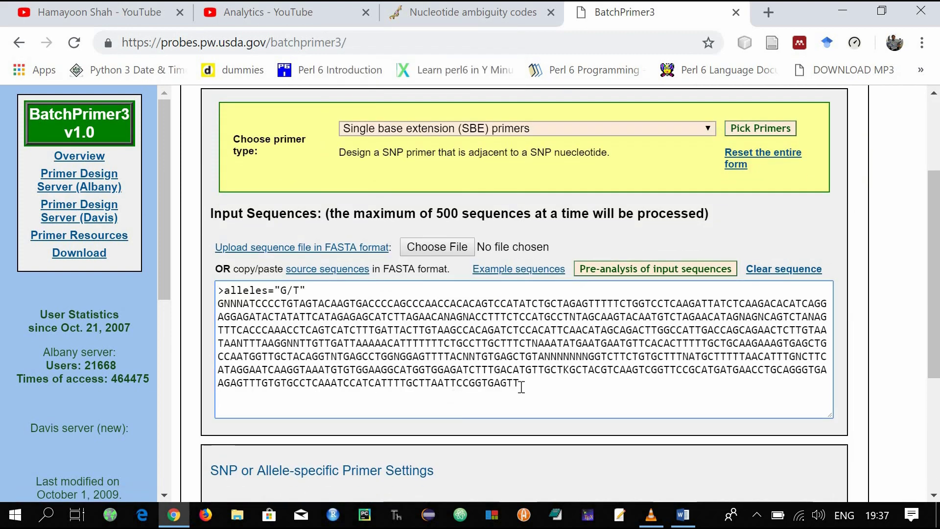
click(763, 128)
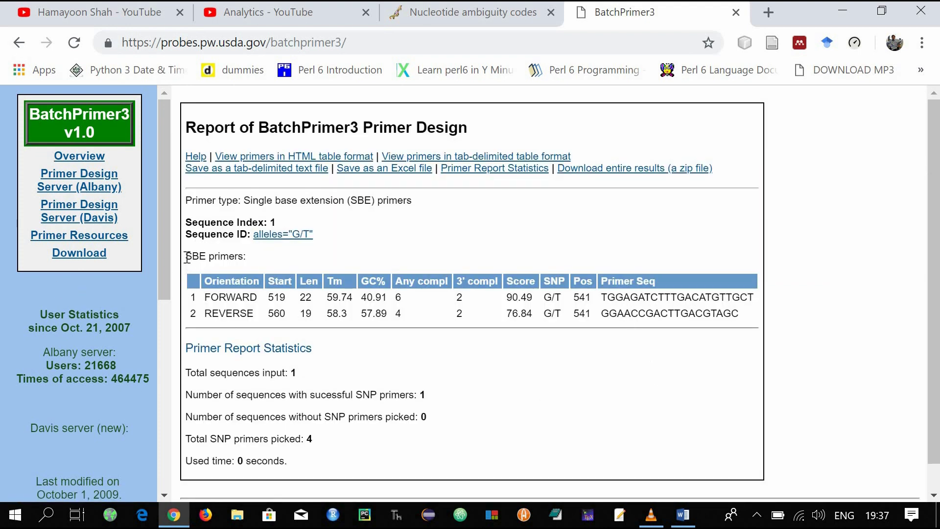
drag(187, 257, 452, 312)
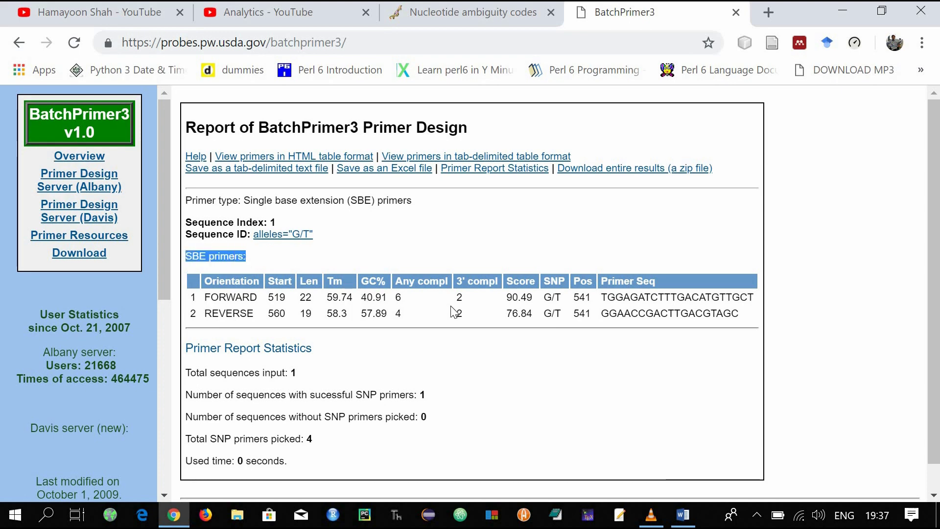
Go back to the form and set the primer type to Single base extension (SBE) primers and SNP (allele) flanking primers
click(19, 42)
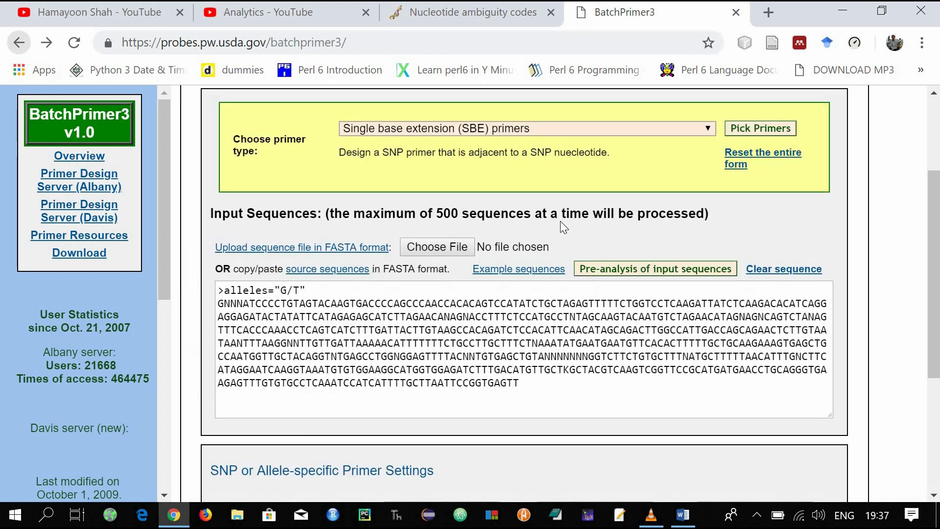
scroll(749, 223, up, 2)
click(443, 215)
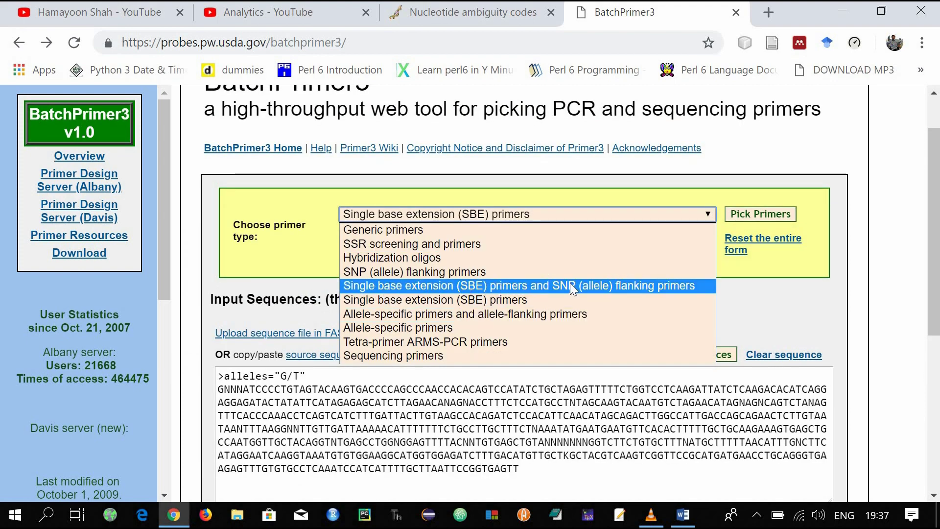
click(648, 285)
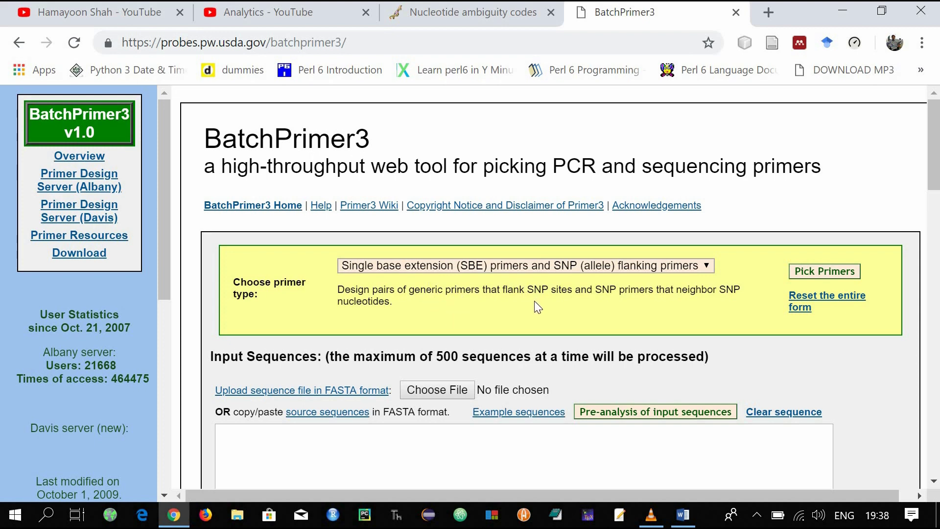
Paste the G/T allele FASTA sequence as input again and pick both SBE and SNP flanking primers for it
scroll(534, 301, down, 2)
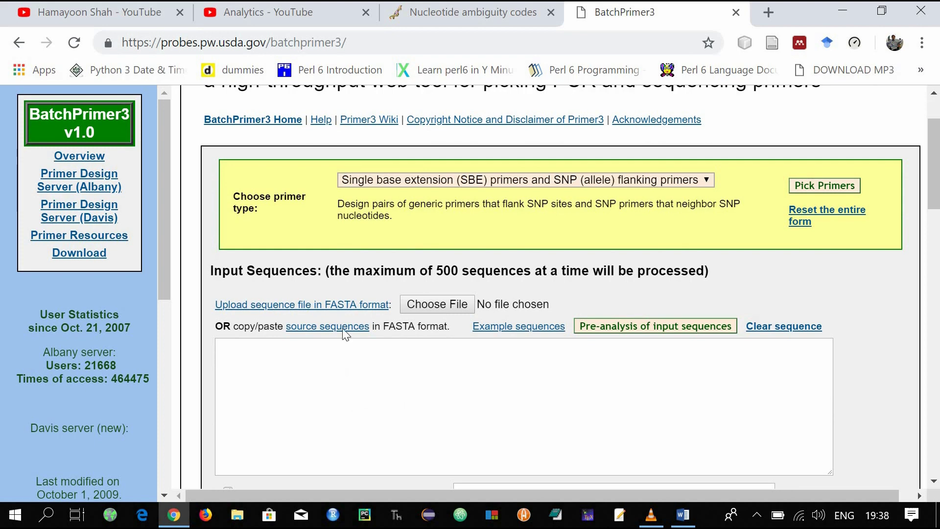
right_click(345, 375)
click(368, 224)
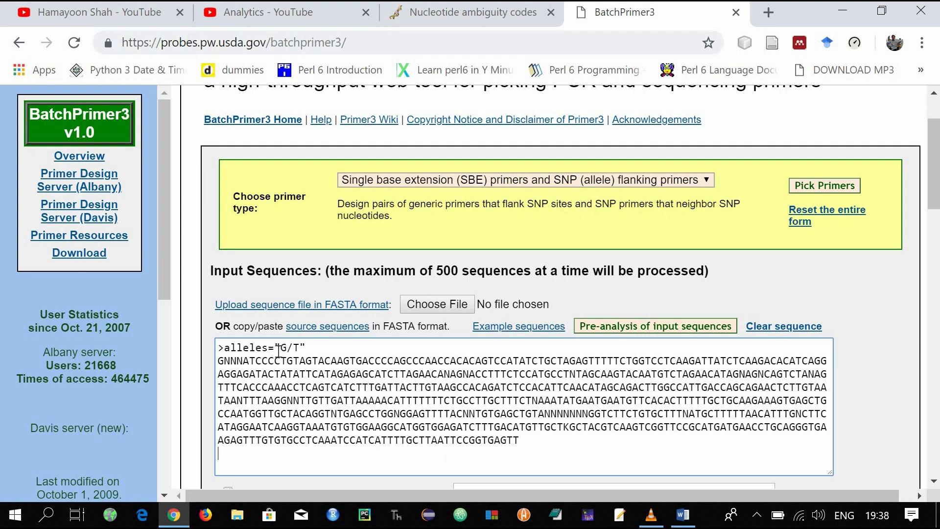
drag(274, 347, 307, 348)
click(824, 185)
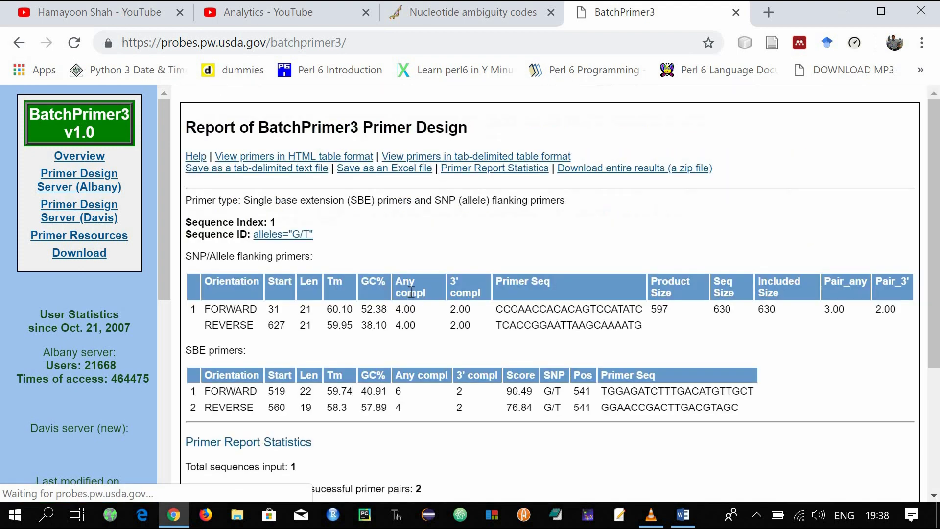
Highlight the SNP/Allele flanking primers and SBE primers headings in the primer design report
scroll(404, 307, down, 2)
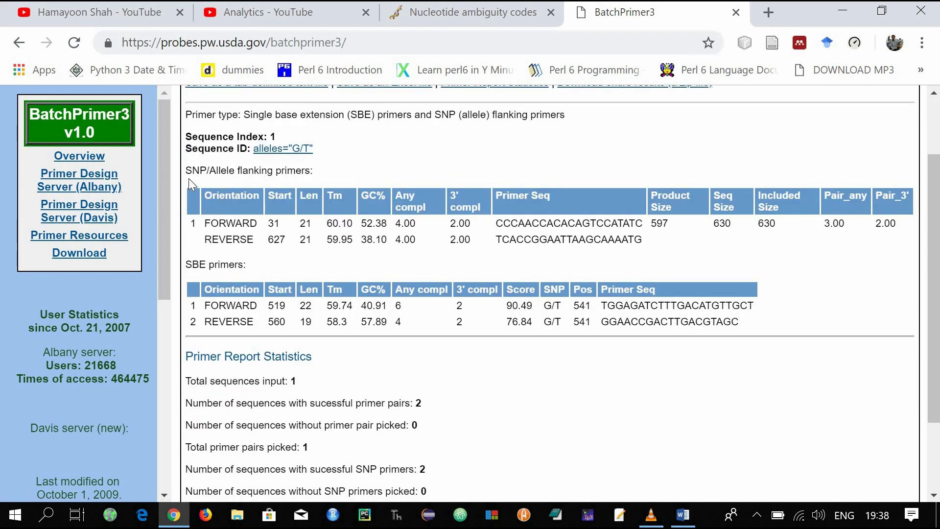
drag(188, 172, 316, 169)
drag(182, 265, 246, 265)
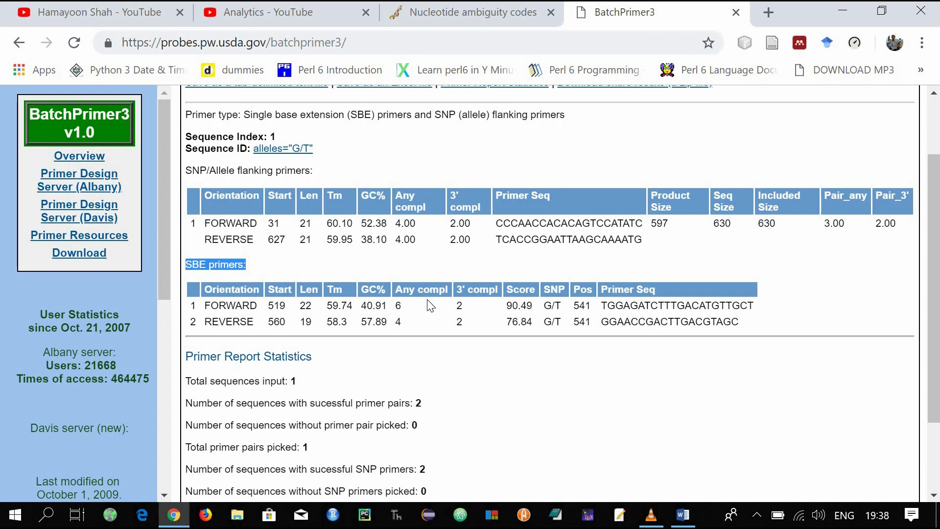
Switch to the Word document and look up the replacement letter for the A/G alleles in the SNP alleles table
key(alt+Tab)
scroll(437, 325, up, 1)
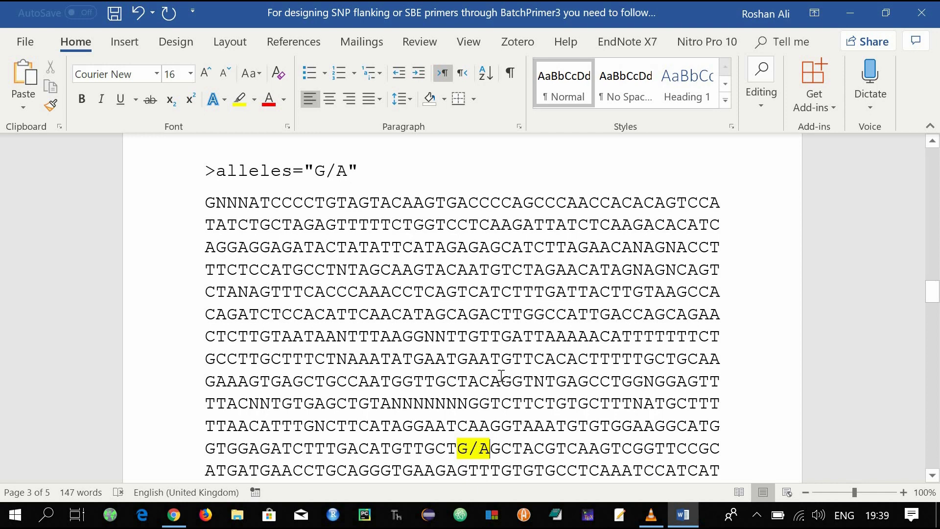
scroll(449, 275, up, 1)
scroll(431, 255, up, 15)
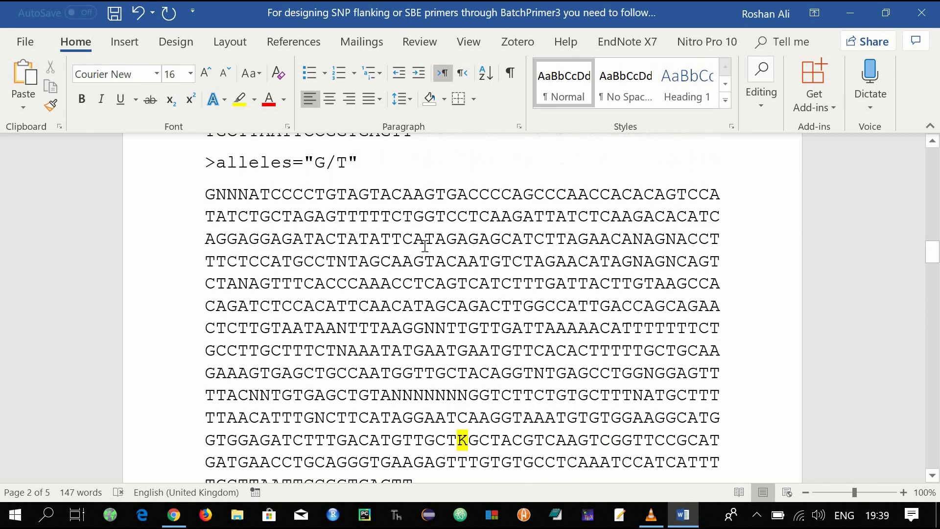
scroll(431, 253, up, 14)
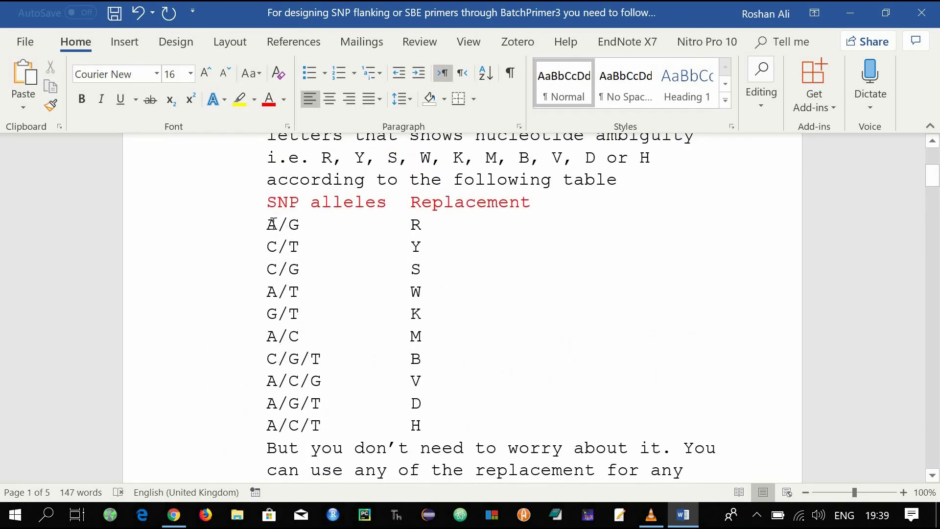
drag(268, 225, 300, 225)
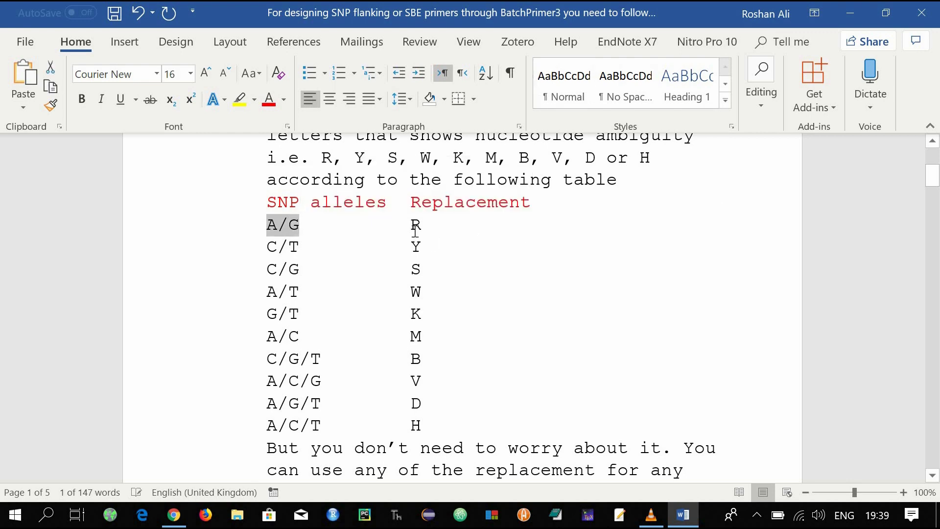
drag(445, 225, 411, 225)
scroll(489, 465, down, 3)
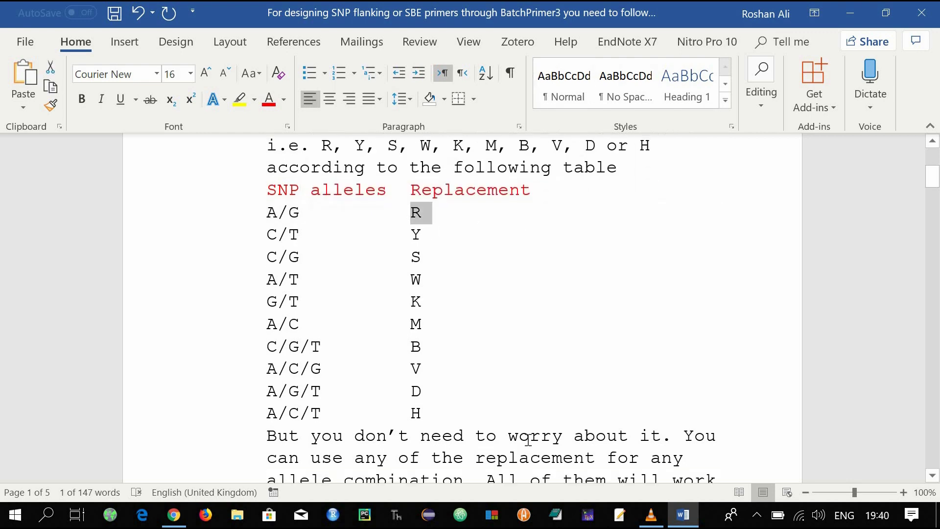
Replace the highlighted G/A in the G/A allele sequence with the ambiguity code R
scroll(529, 450, down, 9)
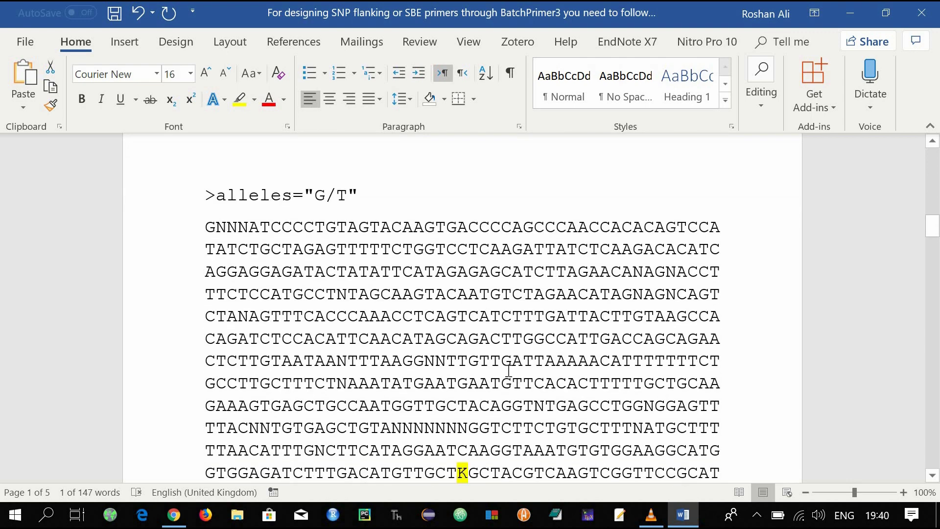
text(G/A)
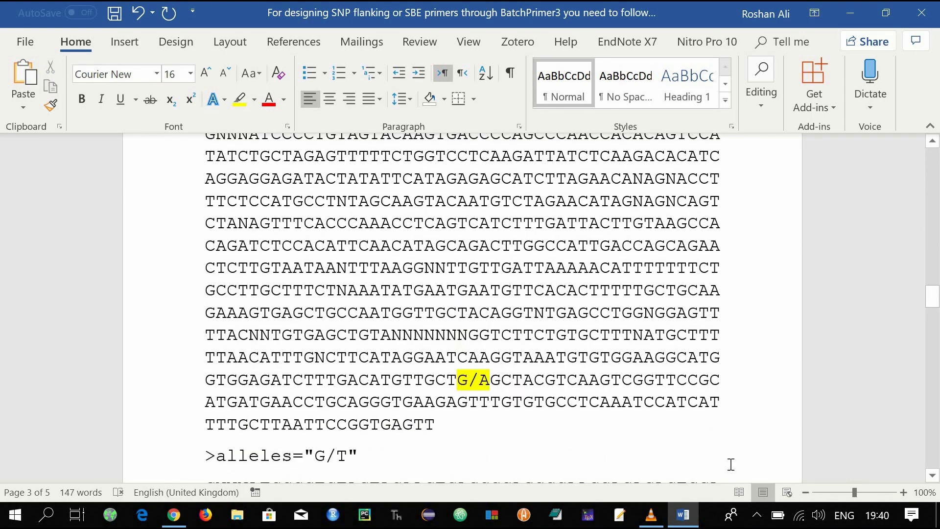
key(BackSpace)
key(BackSpace)
key(BackSpace)
text(R)
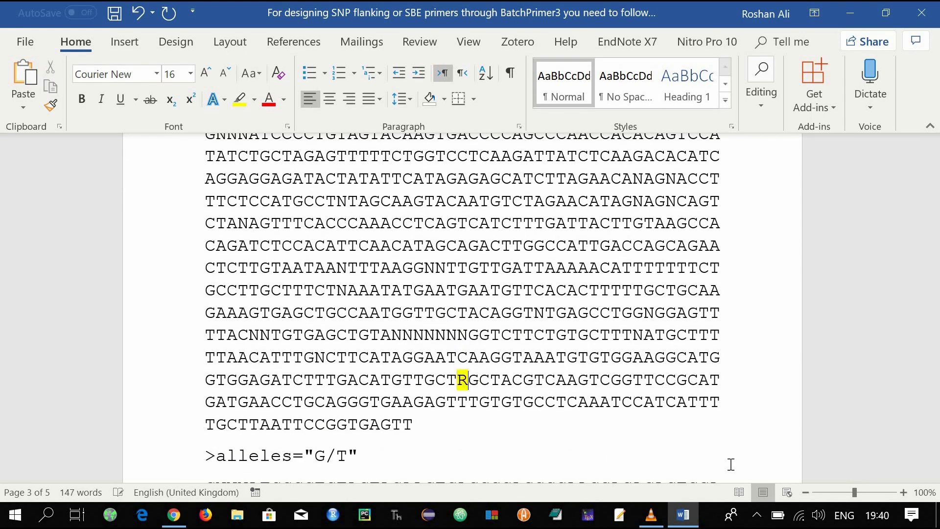
Copy the complete G/A allele FASTA sequence together with its header line
scroll(544, 441, up, 2)
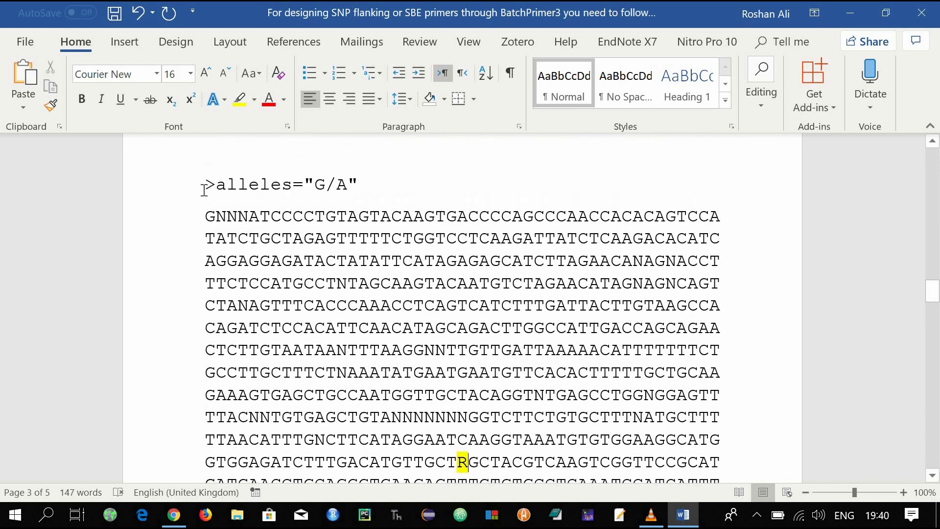
key(ctrl+a)
right_click(329, 317)
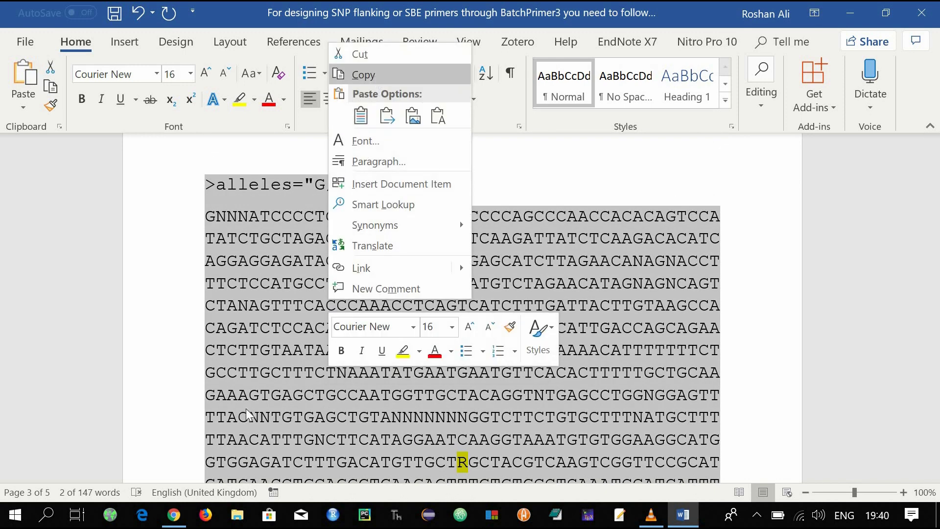
click(374, 77)
Return to the BatchPrimer3 form, choose Single base extension (SBE) primers and SNP (allele) flanking primers, and clear the G/T sequence
key(alt+Tab)
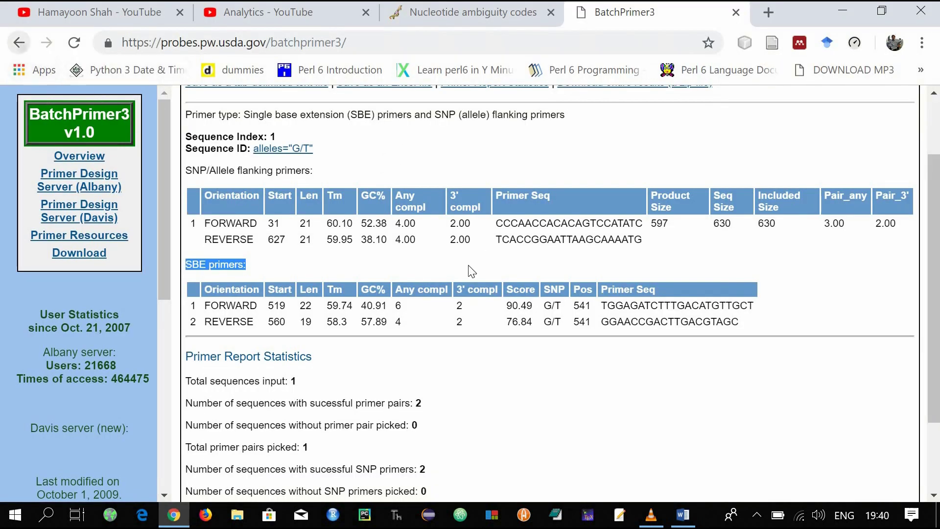
click(19, 43)
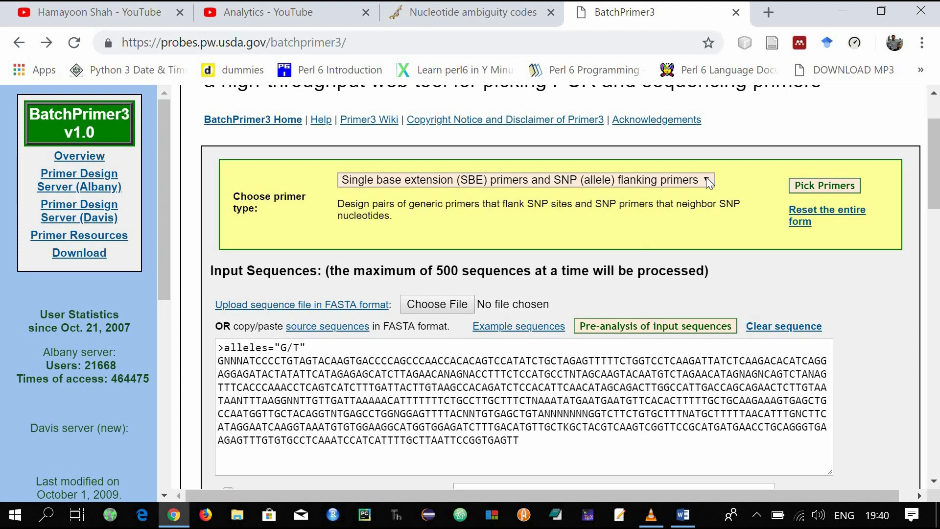
click(708, 180)
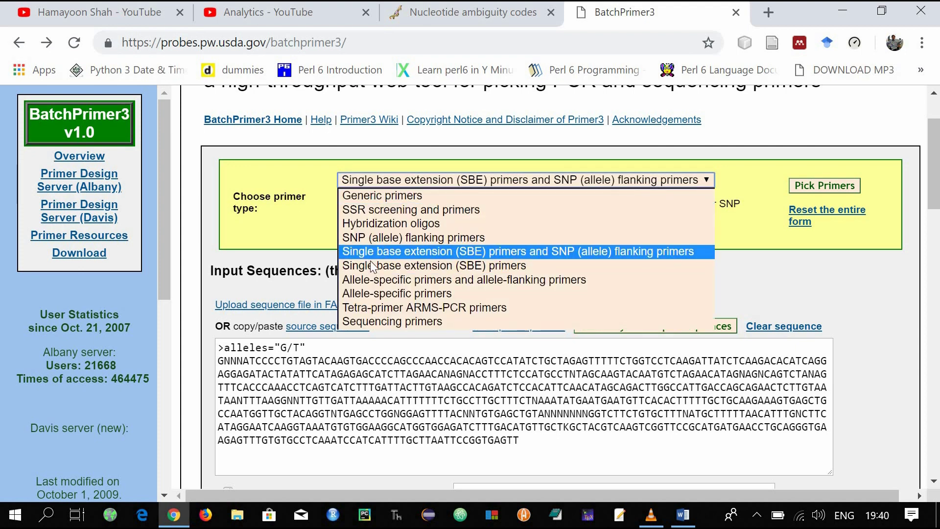
click(508, 249)
drag(524, 443, 207, 372)
key(Delete)
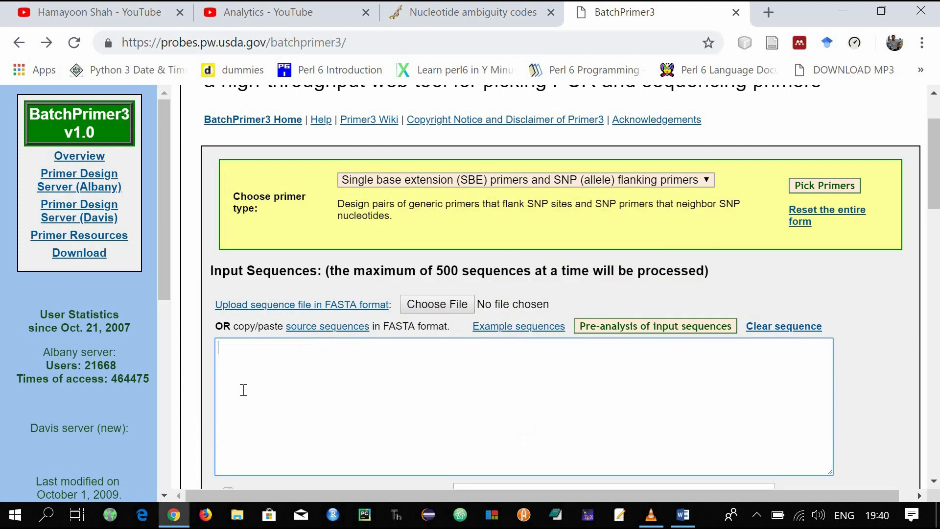
Paste the G/A allele FASTA sequence as input and pick both SBE and SNP flanking primers for it
right_click(252, 367)
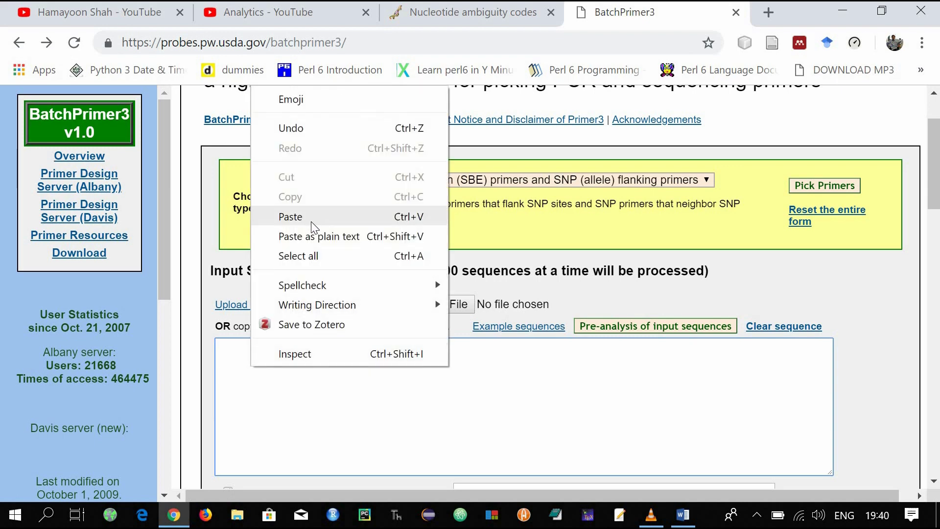
click(310, 219)
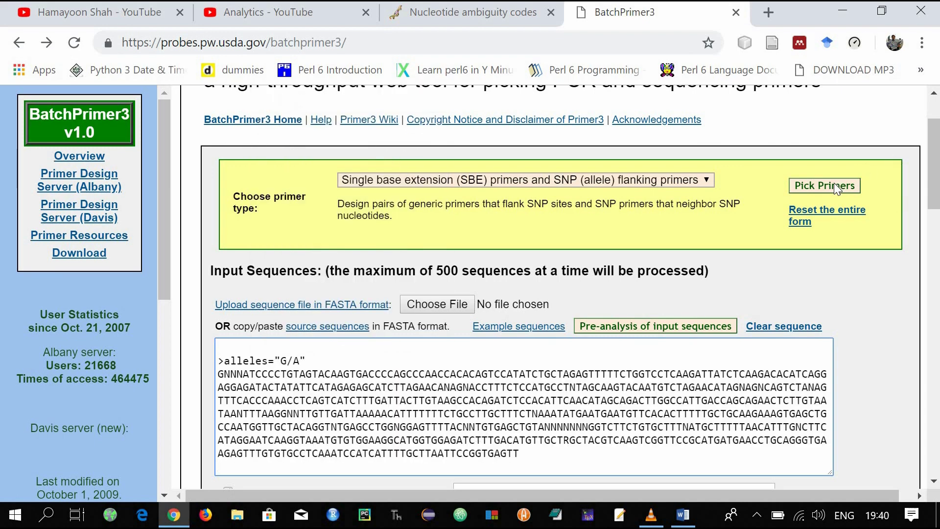
click(854, 184)
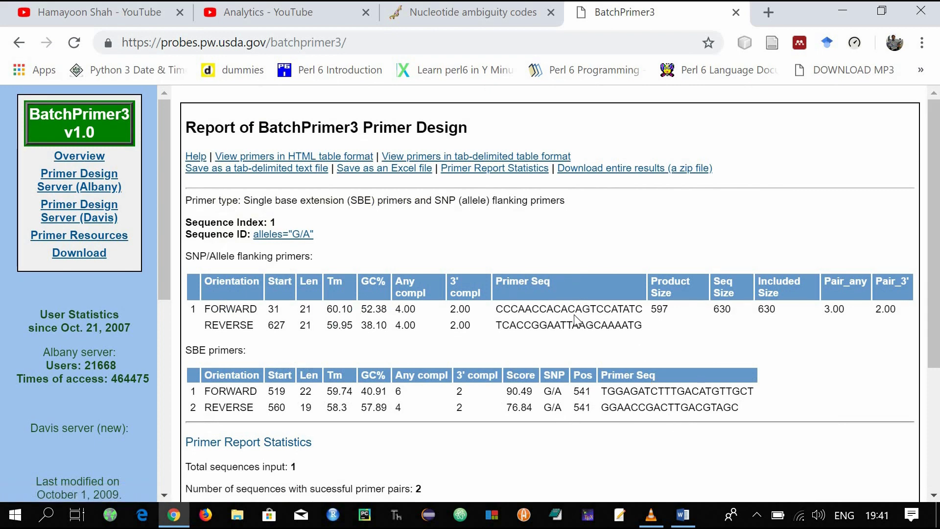
Go back from the report to the input form and switch to the SNP allele replacement table in Word
key(alt+Left)
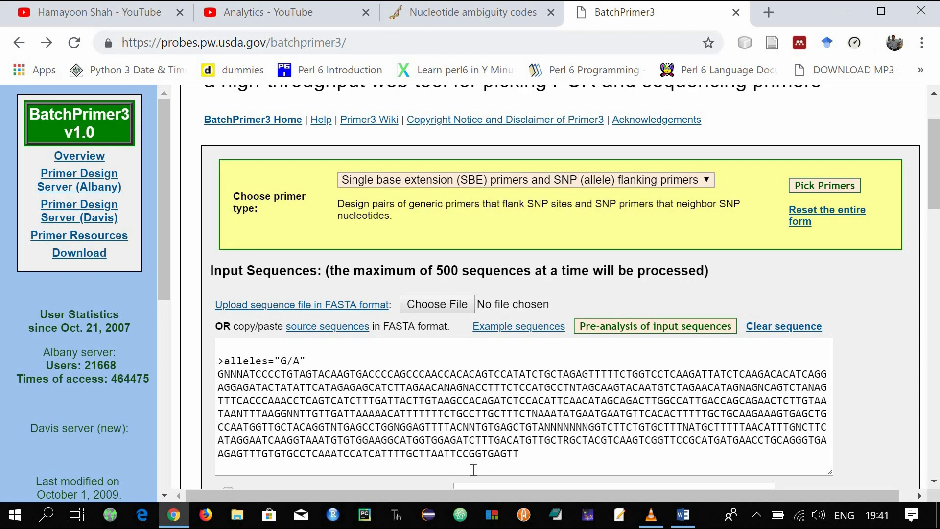
click(684, 514)
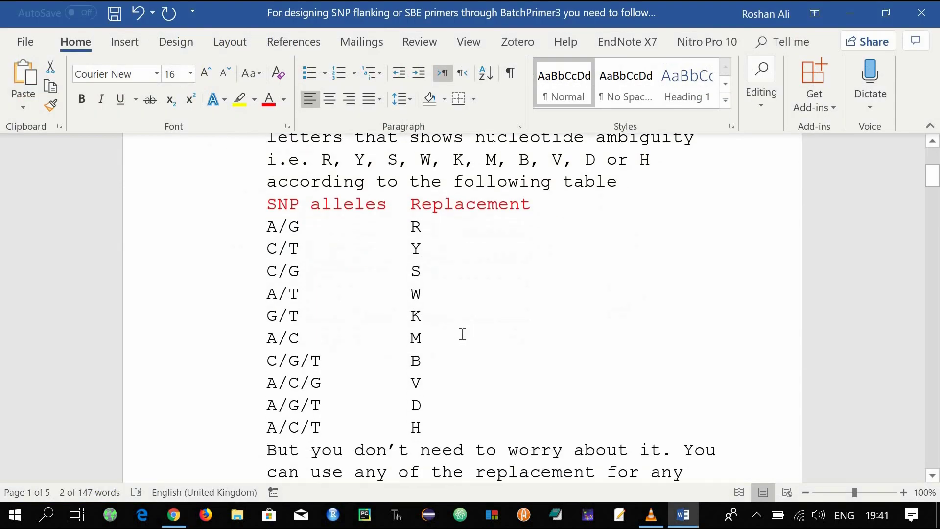